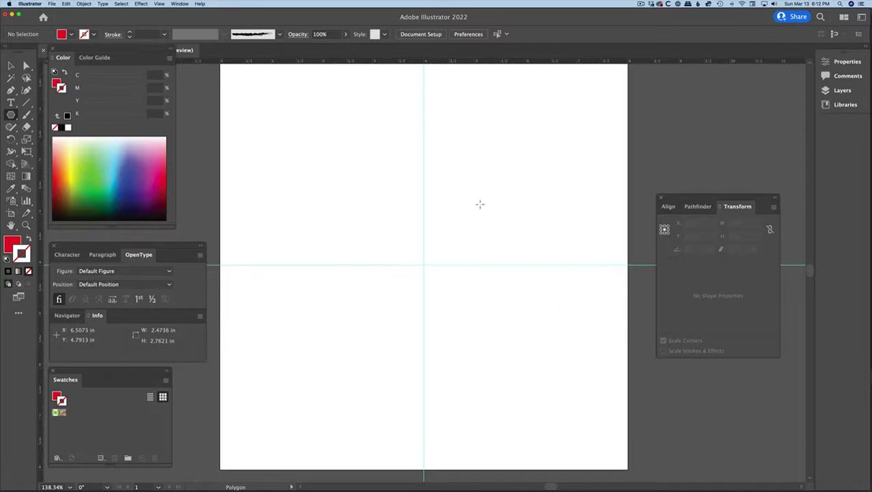
- Dismiss the Window menu unused and bring up the shape-tool flyout in the toolbar
left_click(182, 5)
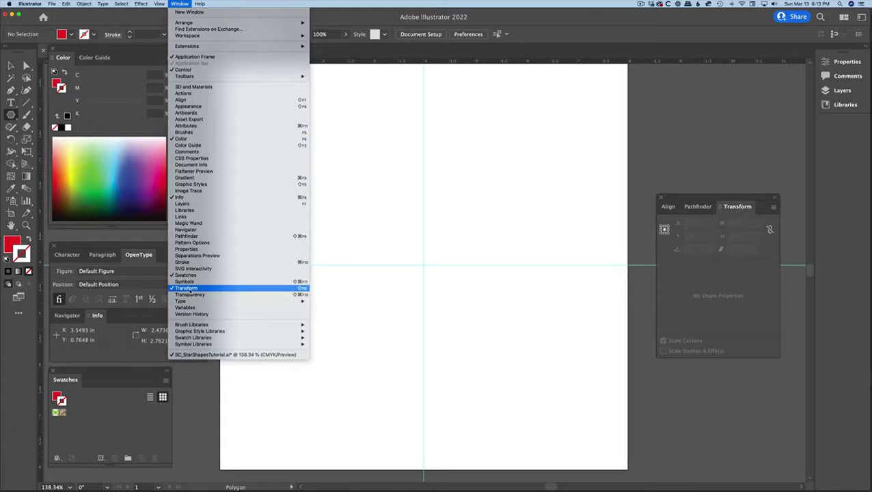
left_click(714, 25)
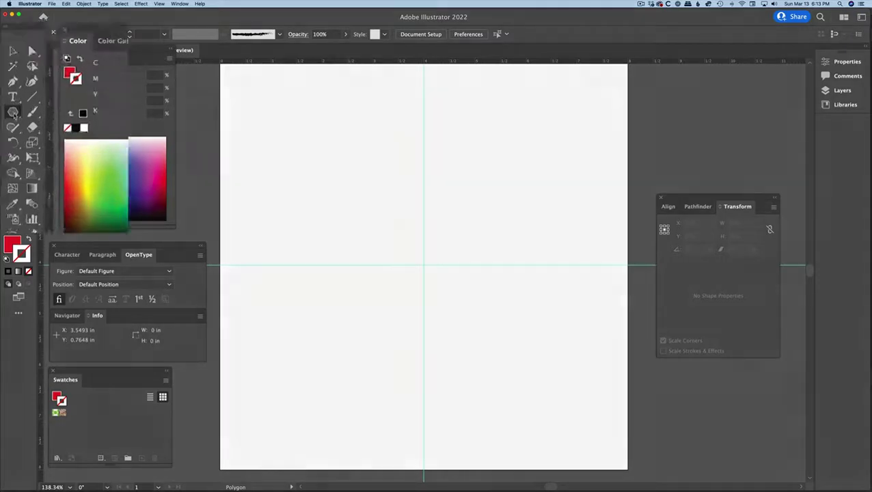
left_click(13, 114)
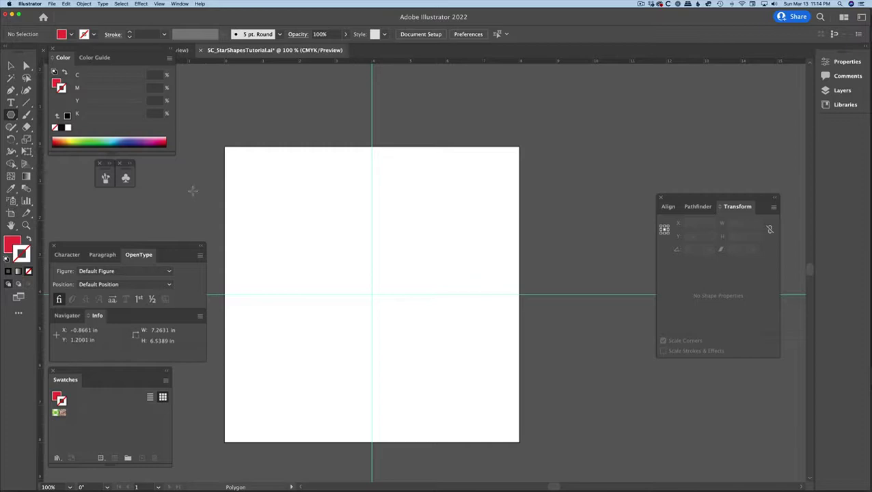
left_click(9, 70)
left_click(11, 115)
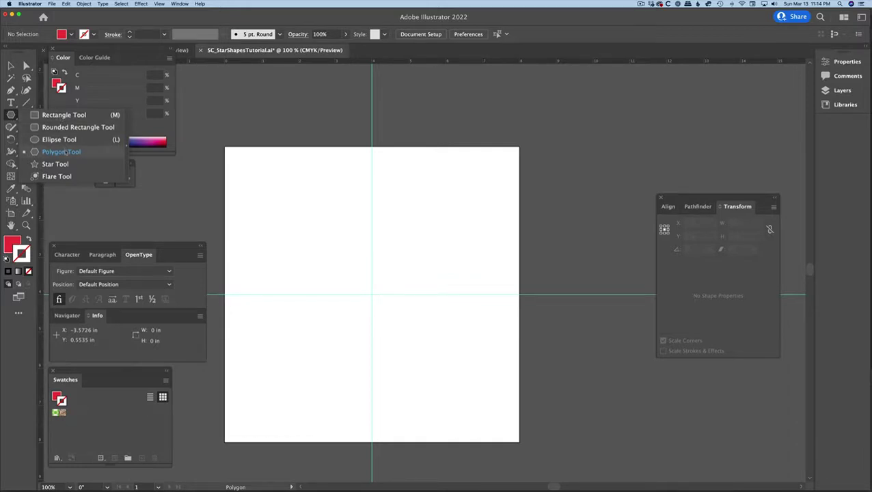
left_click(65, 152)
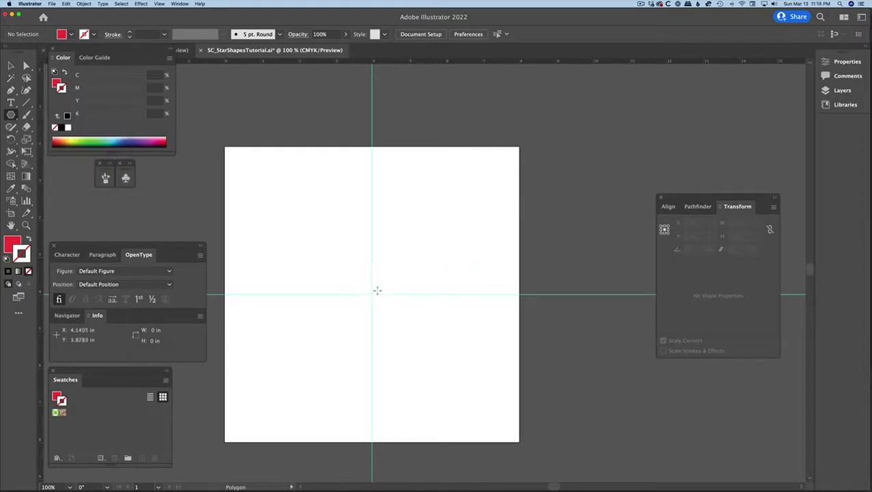
left_click_drag(378, 290, 349, 253)
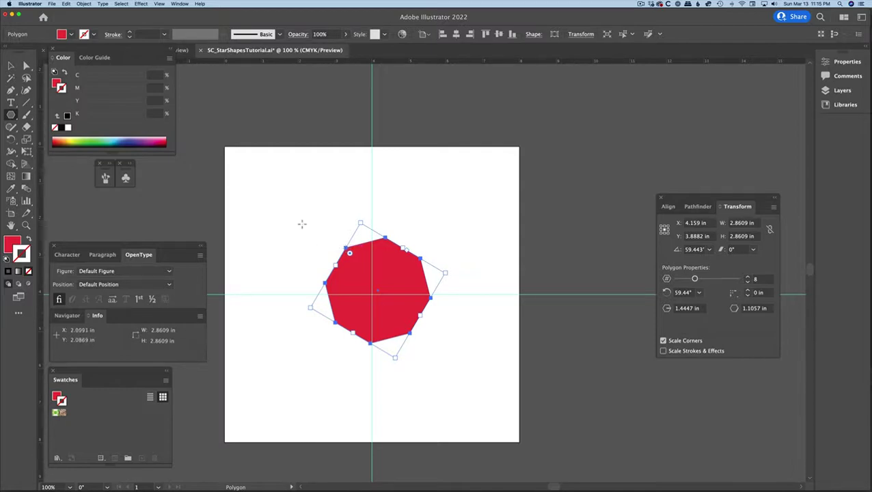
left_click_drag(301, 225, 313, 218)
left_click_drag(359, 197, 375, 204)
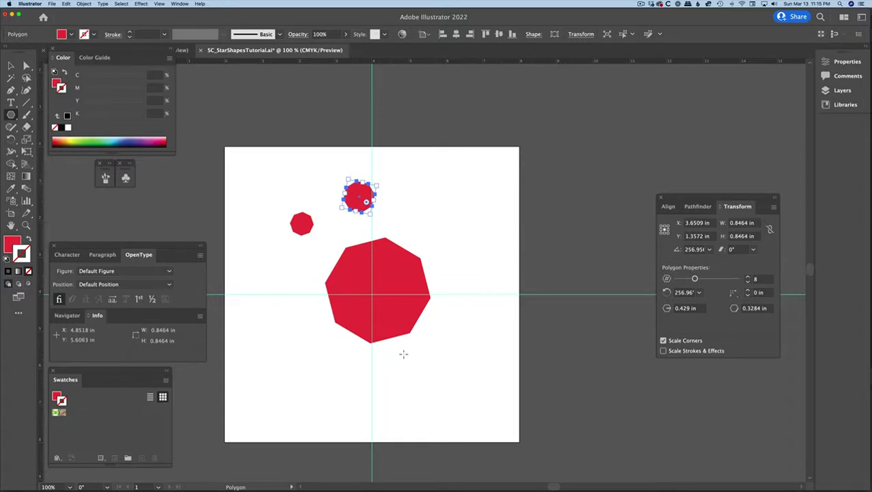
key("v")
key("super+a")
key("Delete")
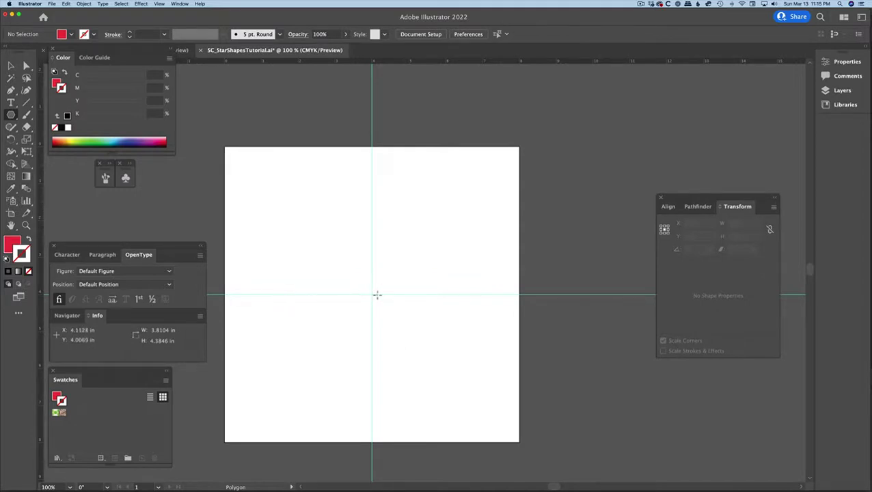
- Drag a large red polygon from the artboard centre and set its Polygon Side Count to 8
mouse_move(372, 295)
left_mouse_down()
mouse_move(333, 278)
mouse_move(264, 216)
mouse_move(269, 225)
left_mouse_up()
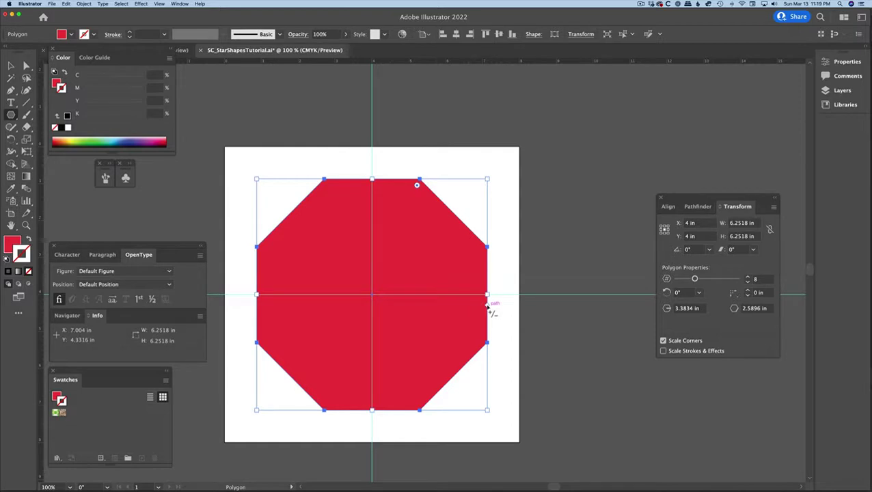
mouse_move(487, 306)
left_mouse_down()
mouse_move(490, 353)
mouse_move(488, 268)
mouse_move(458, 230)
mouse_move(420, 212)
mouse_move(463, 247)
mouse_move(469, 273)
left_mouse_up()
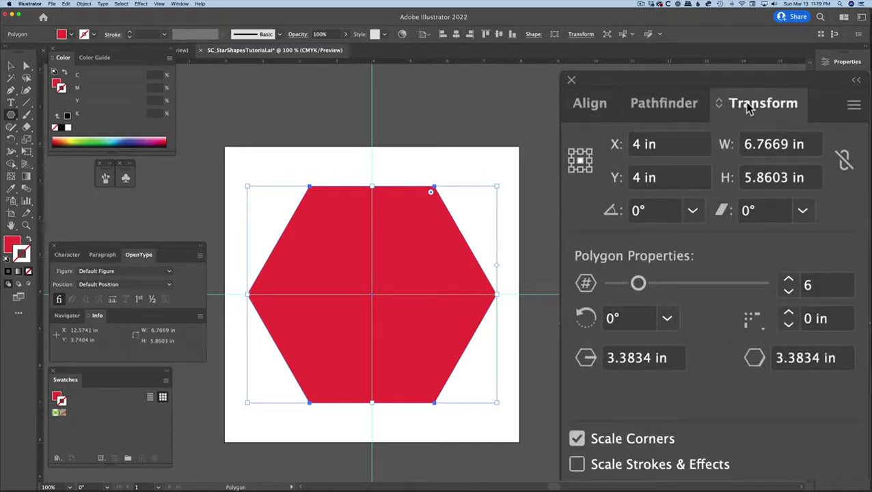
left_click(807, 285)
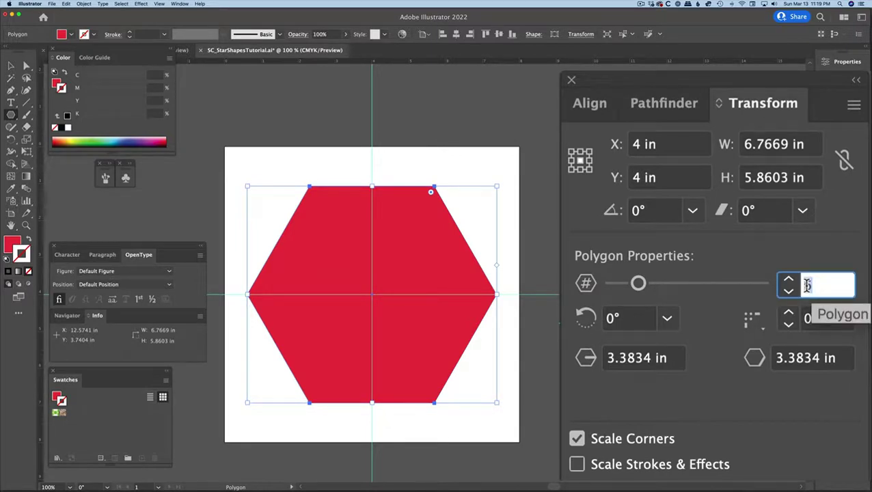
type("8")
key("Return")
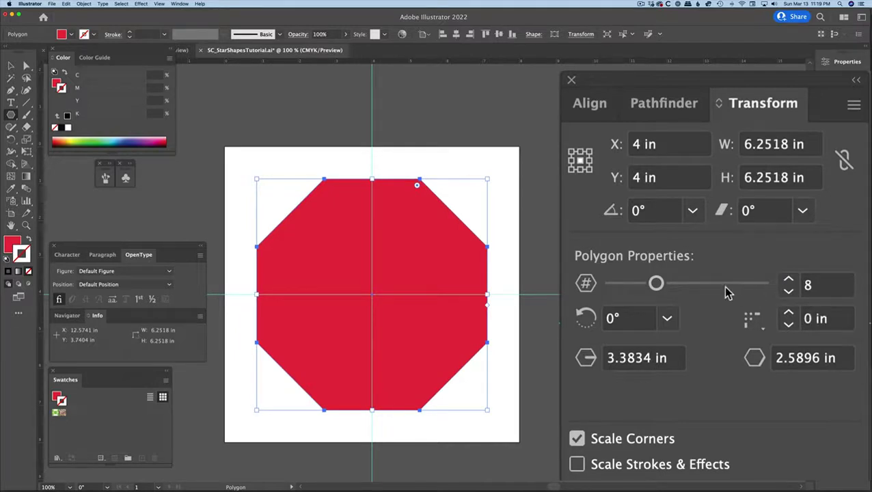
mouse_move(658, 285)
left_mouse_down()
mouse_move(771, 298)
mouse_move(668, 295)
mouse_move(697, 281)
left_mouse_up()
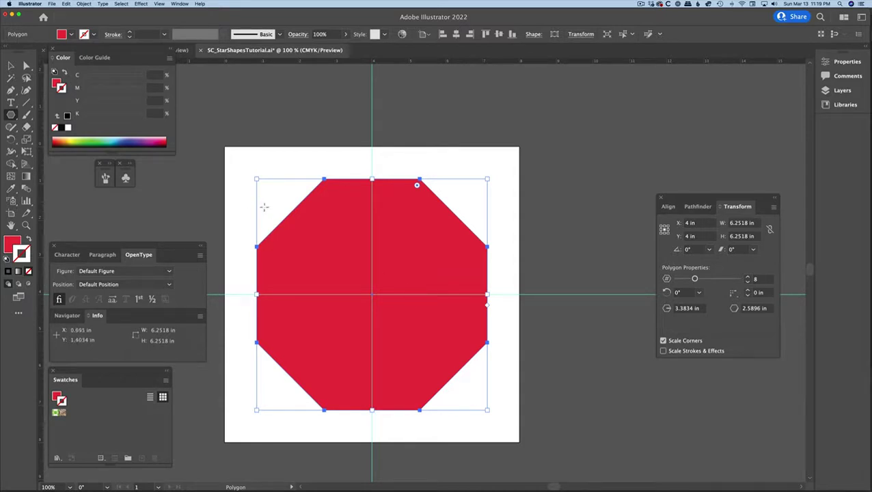
- Delete the octagon, then drag a new polygon, using Up/Down arrows to vary its sides
key("Delete")
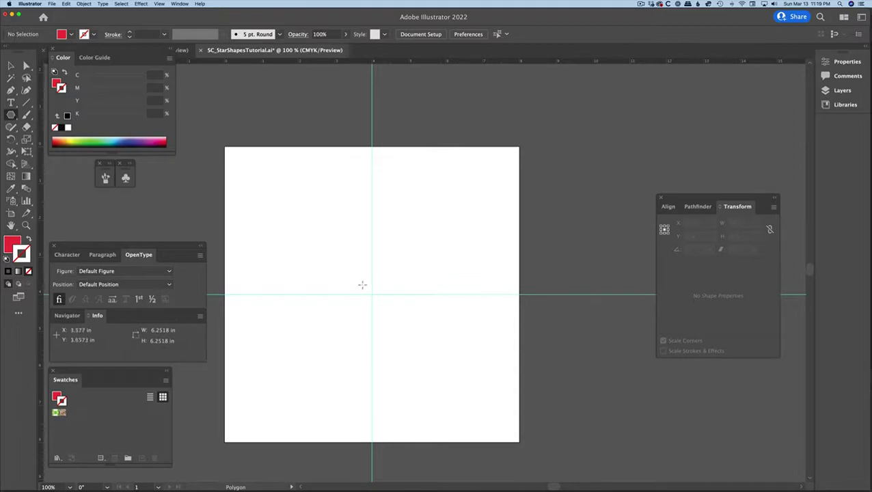
left_click_drag(369, 293, 349, 247)
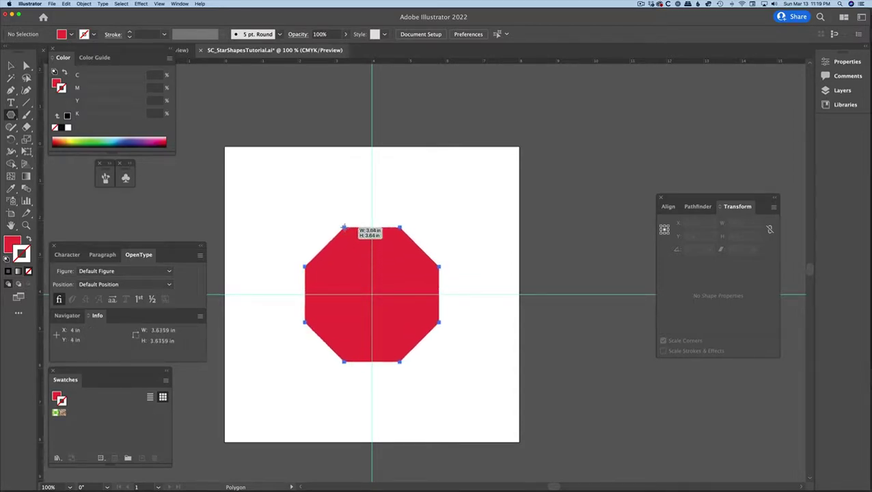
left_click_drag(349, 247, 339, 219)
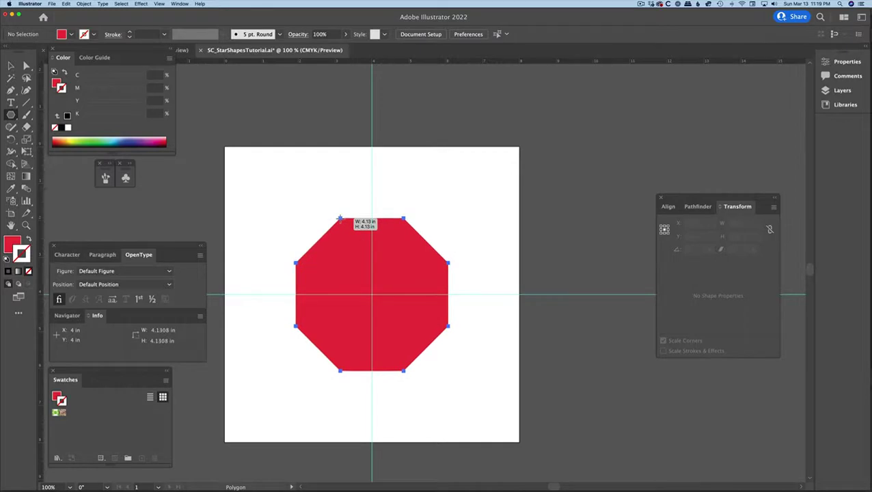
key("Down")
key("Down")
key("Up")
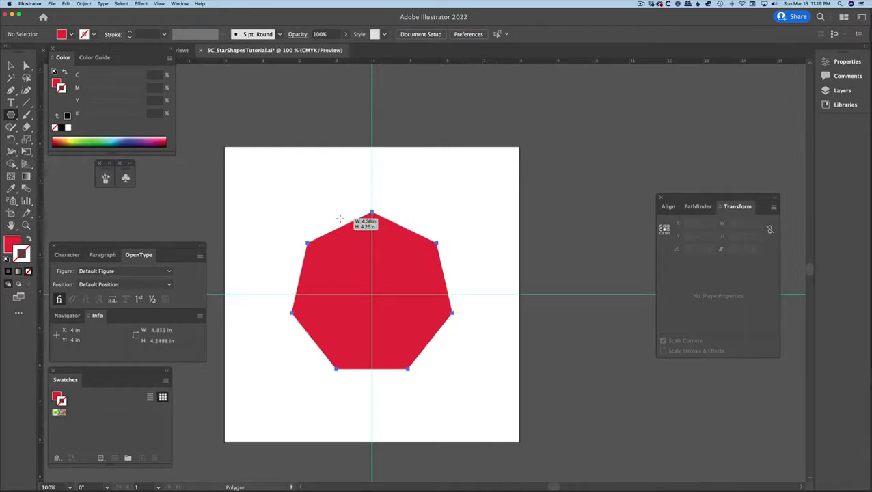
key("Up")
key("Up")
key("Up")
key("Up")
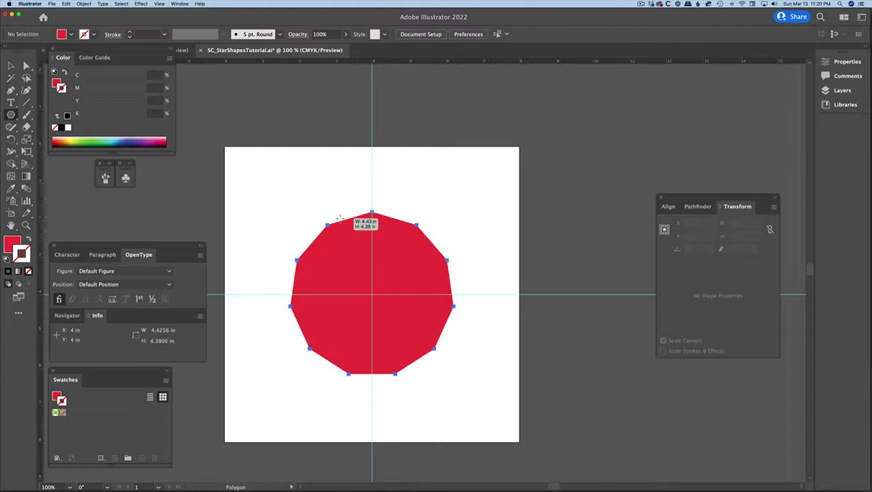
key("Down")
key("Down")
key("Down")
key("Down")
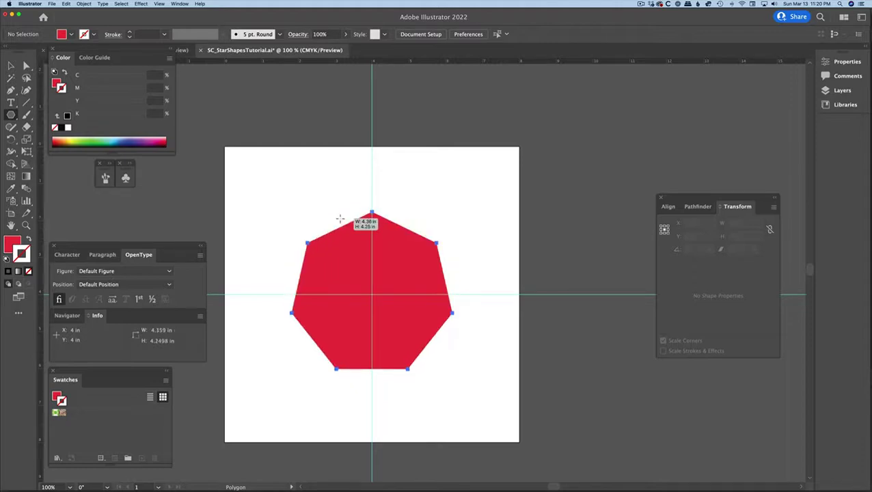
key("Up")
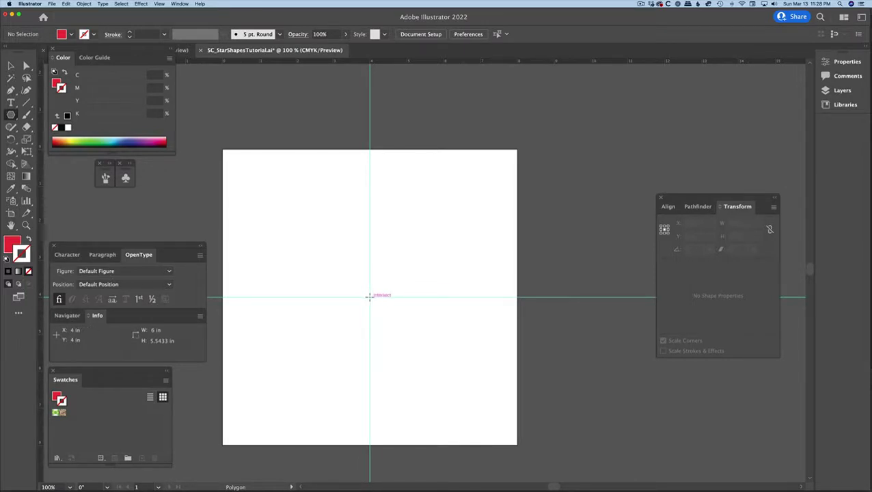
- Create an 8-sided polygon with a 3 in radius centred on the artboard
left_click(369, 297)
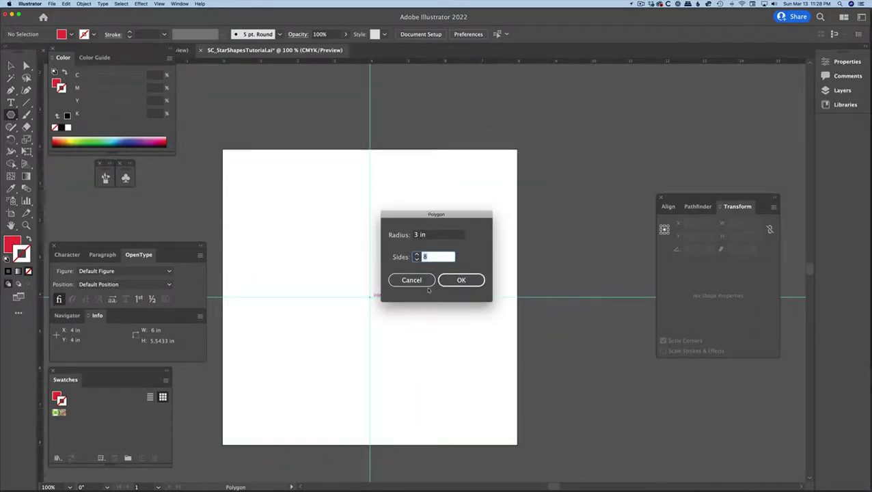
left_click(464, 280)
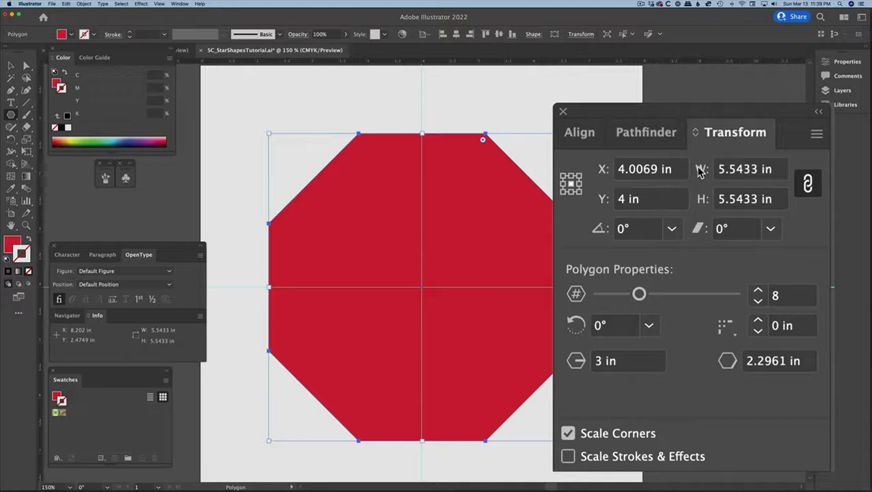
- Constrain the octagon's width and height proportions, leaving the Polygon Angle preset at 0°
left_click(807, 184)
left_click(649, 326)
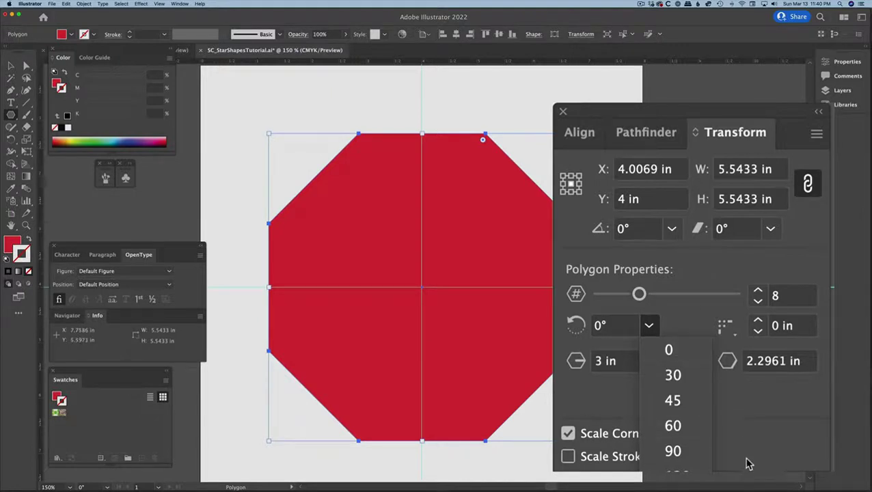
left_click(760, 403)
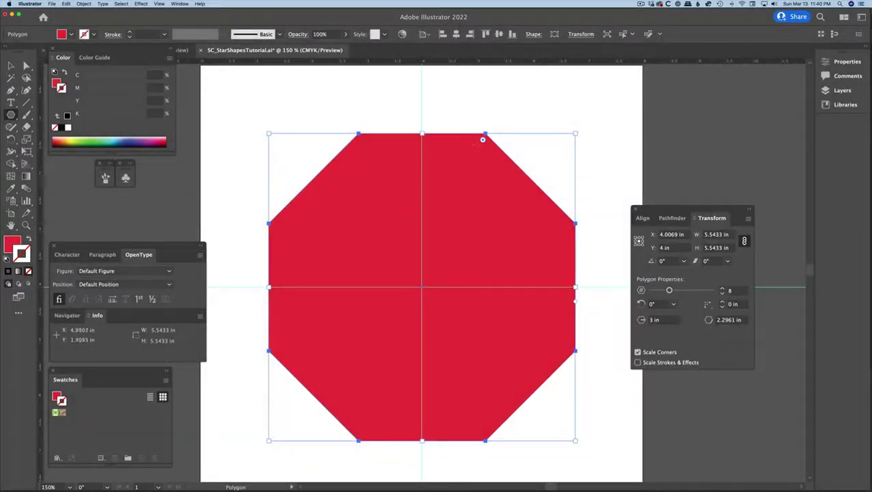
left_click_drag(483, 141, 476, 163)
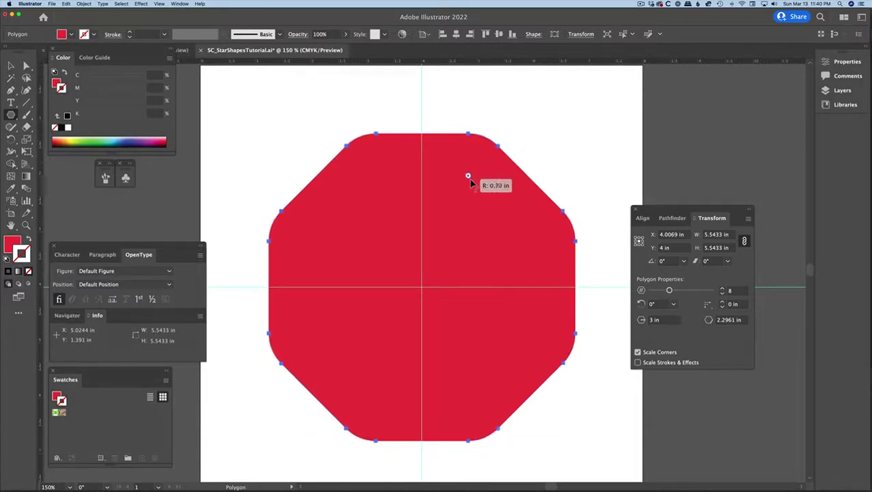
left_click_drag(476, 163, 478, 153)
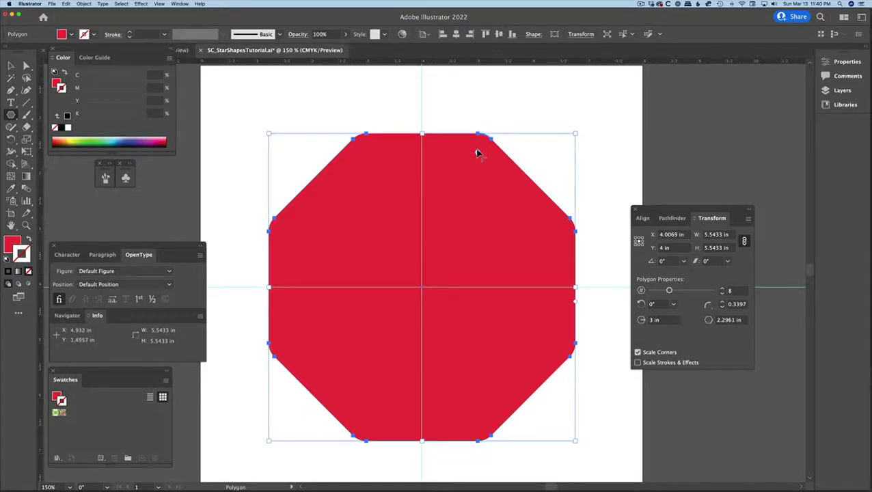
left_click_drag(478, 151, 473, 162)
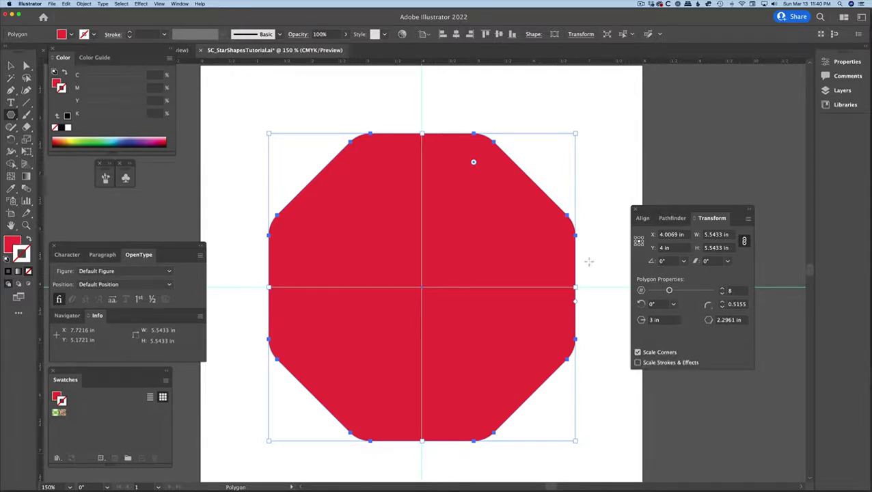
left_click_drag(473, 162, 487, 136)
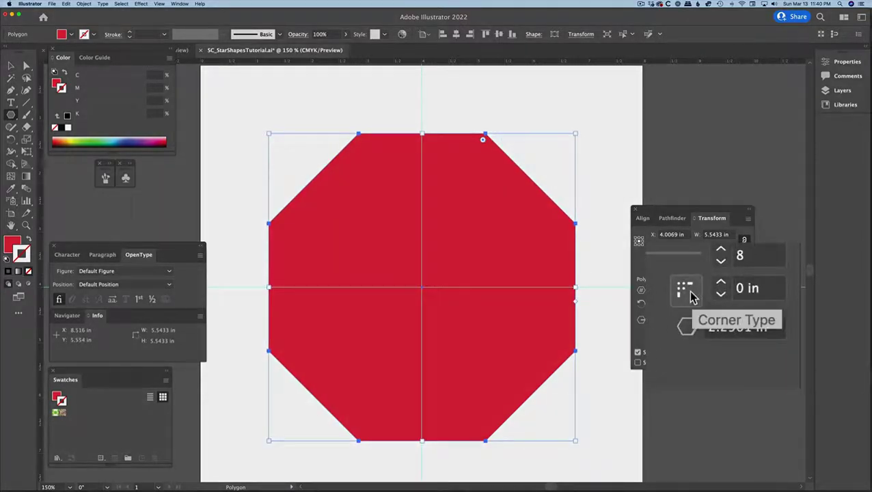
- Try Round corners on the octagon, testing corner radii of 0.75 in and 0.375 in
left_click(691, 296)
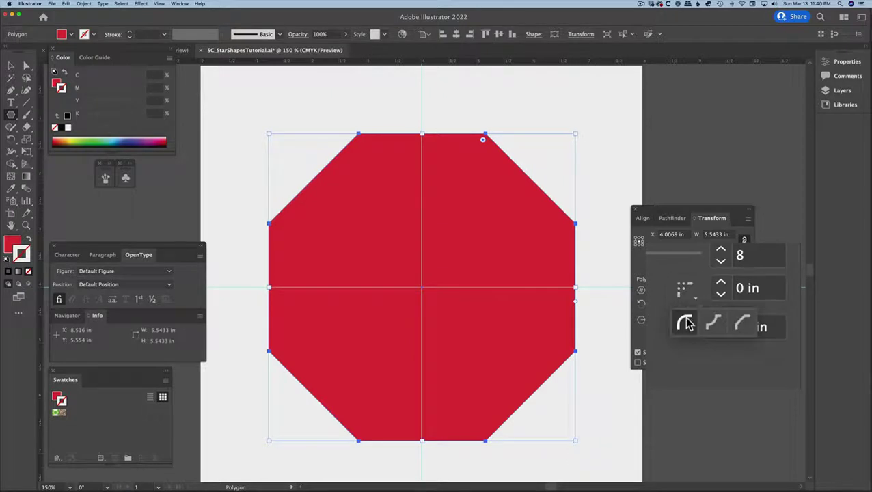
left_click(687, 322)
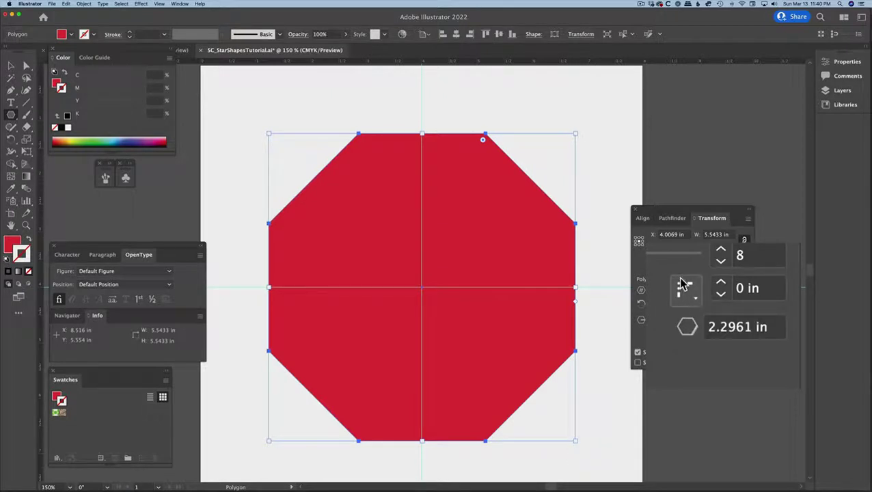
left_click(686, 324)
left_click(679, 318)
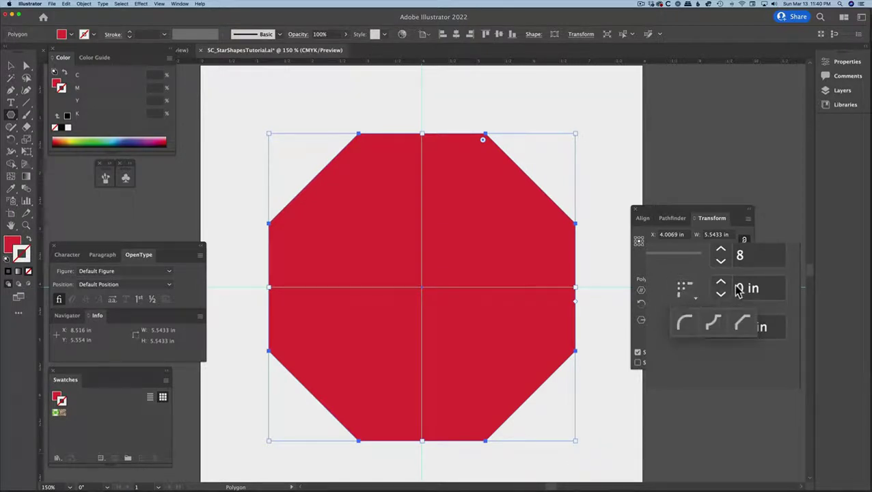
left_click(721, 284)
left_click(721, 284)
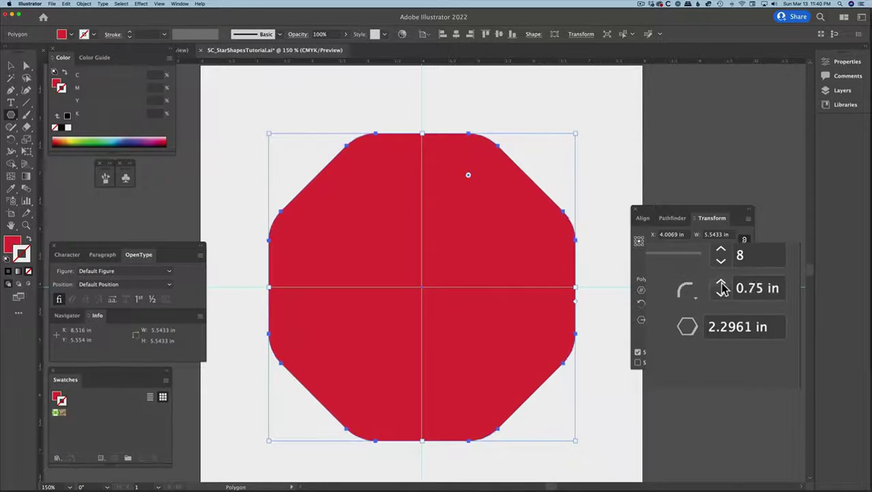
left_click(721, 294)
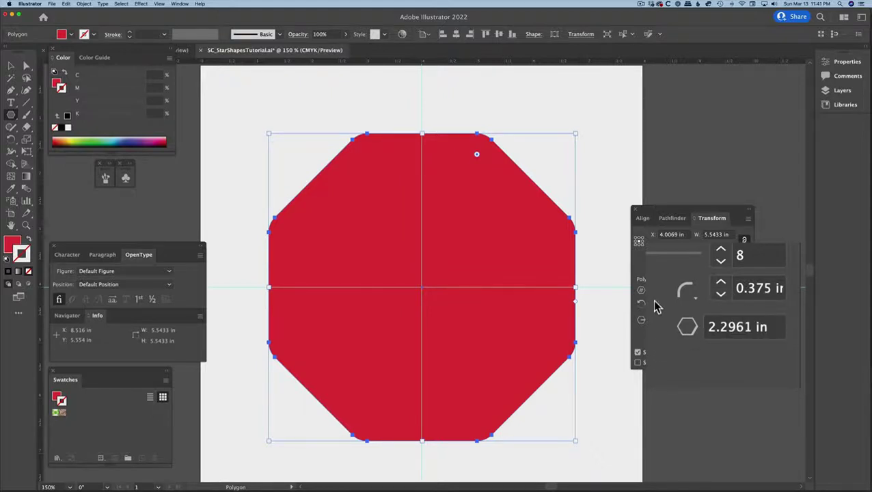
- Switch the corners to Chamfer and raise the corner radius to 1.5 in
left_click(684, 294)
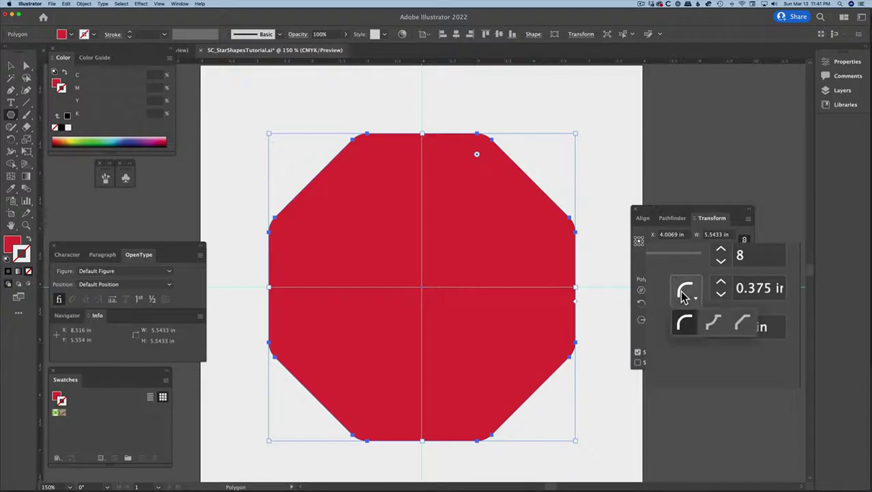
left_click(741, 325)
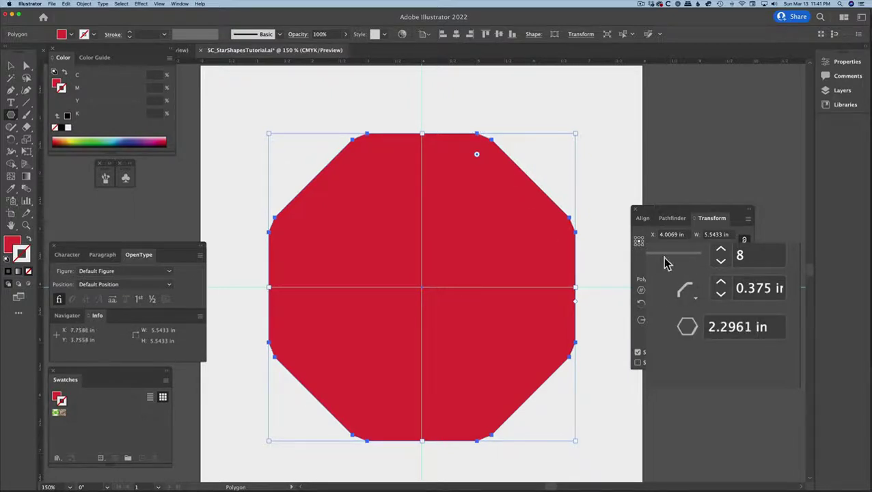
left_click(721, 286)
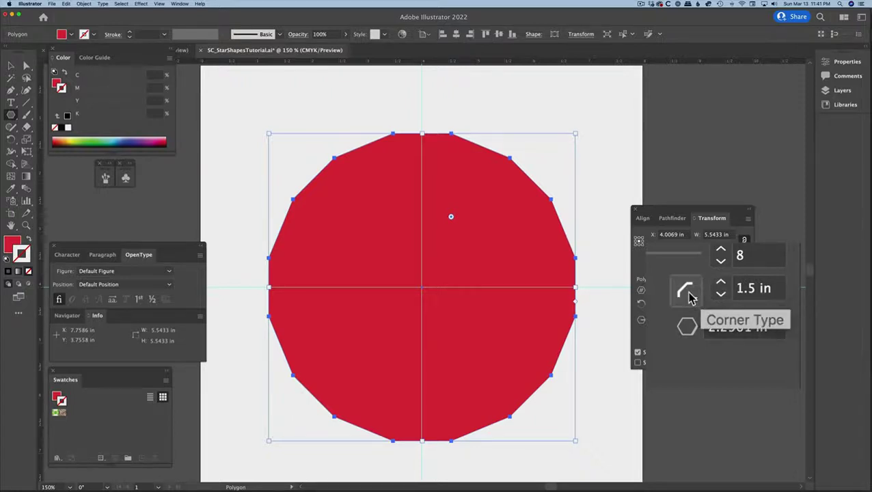
- Switch corners to Inverted Round, testing 1.875 in before returning the radius to 1.5 in
left_click(691, 295)
left_click(714, 326)
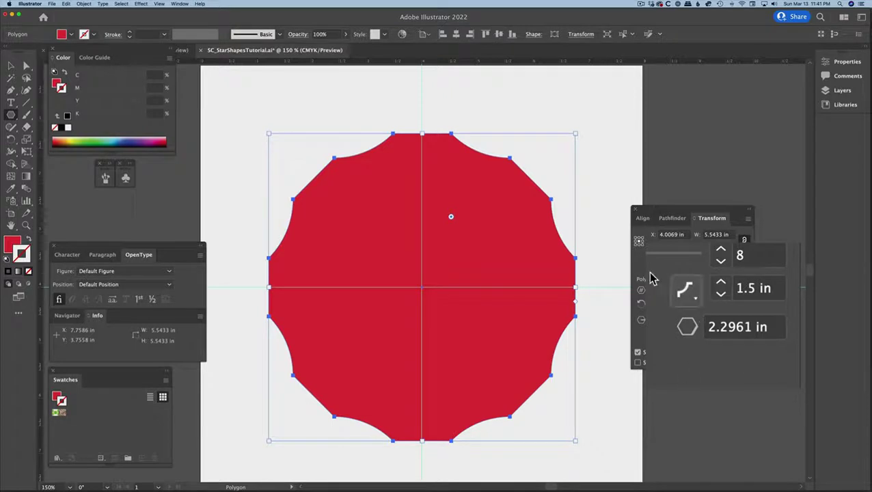
left_click(721, 284)
double_click(721, 284)
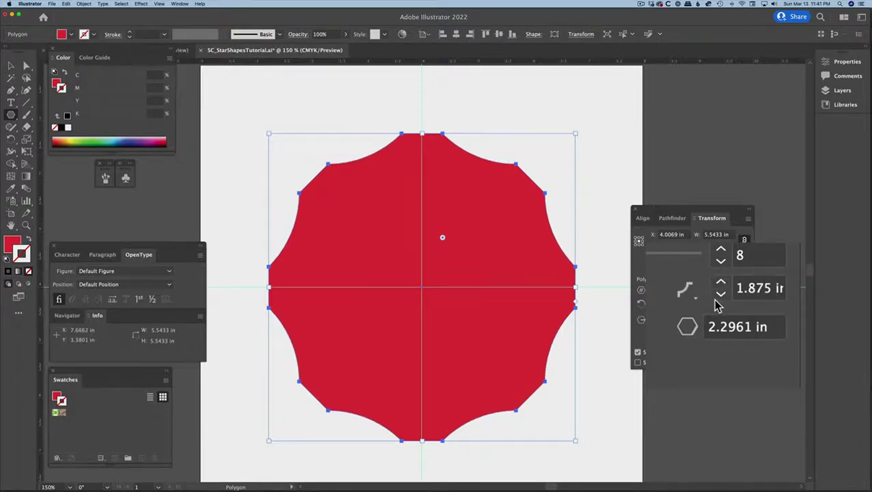
double_click(720, 295)
left_click(720, 296)
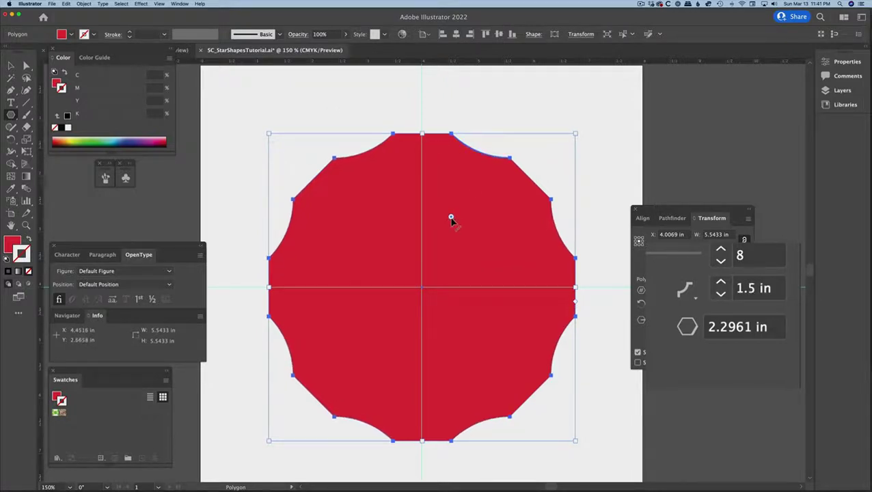
- Drag the live corner widget to deepen the concave corners, settling near 1.78 in
left_click_drag(451, 219, 438, 245)
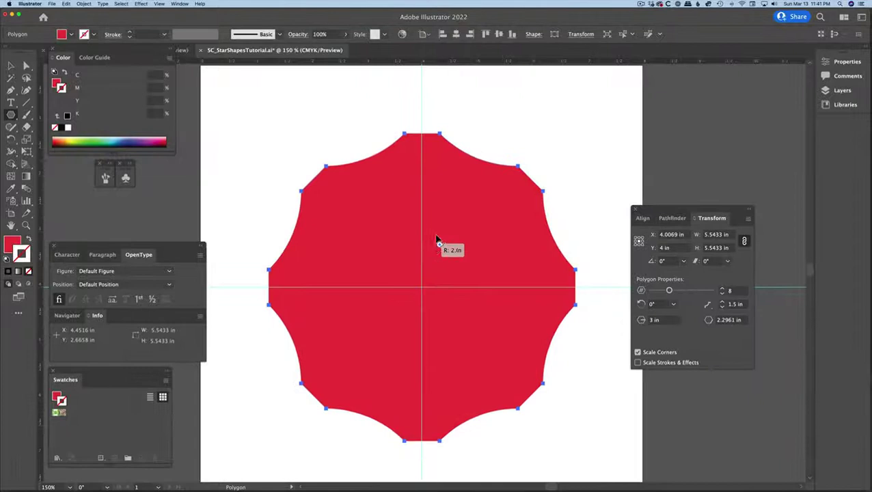
mouse_move(439, 241)
left_mouse_down()
mouse_move(405, 276)
mouse_move(397, 302)
left_mouse_up()
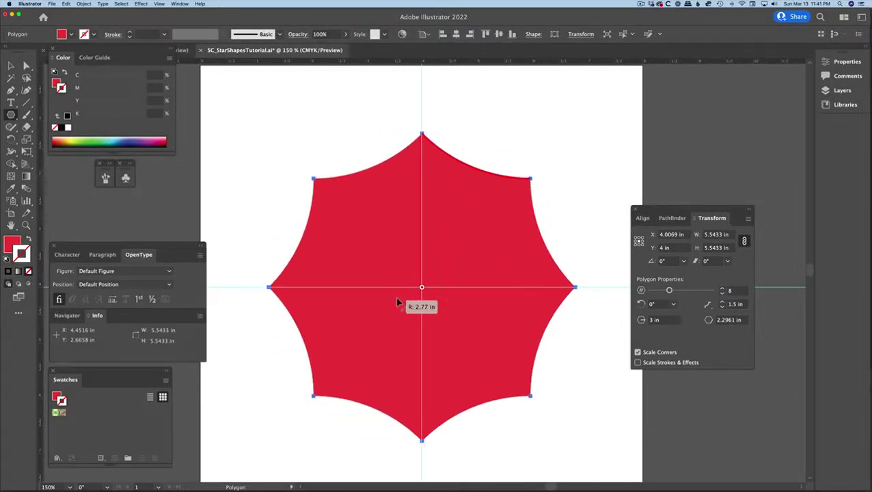
key("Up")
key("Up")
key("Up")
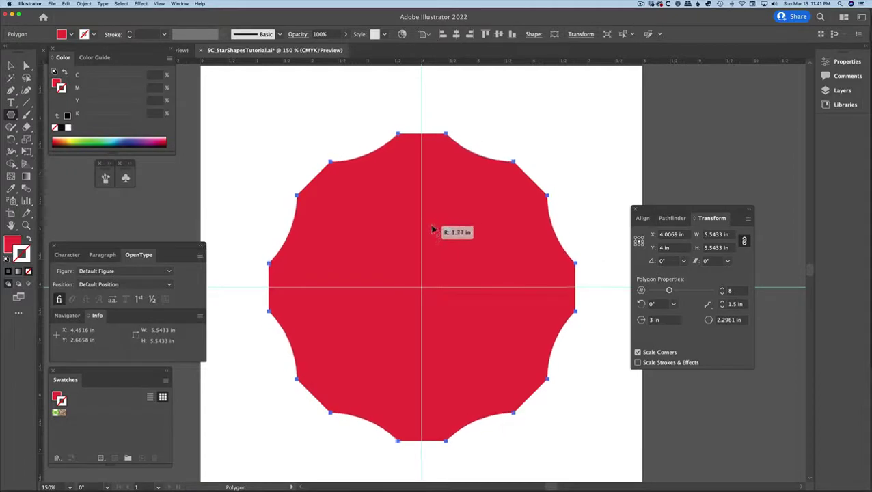
left_click_drag(397, 302, 431, 227)
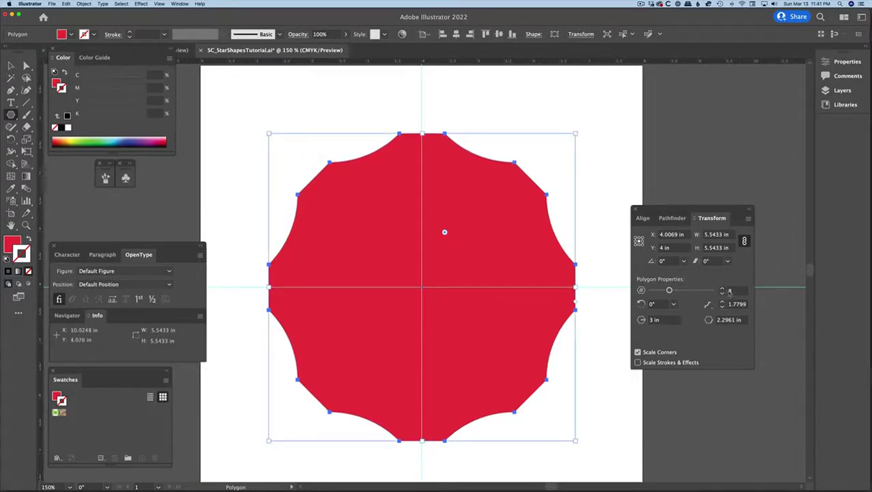
- Reduce the polygon to 4 sides after trying 3, and raise corner radius to 2.1213 in
left_click(722, 293)
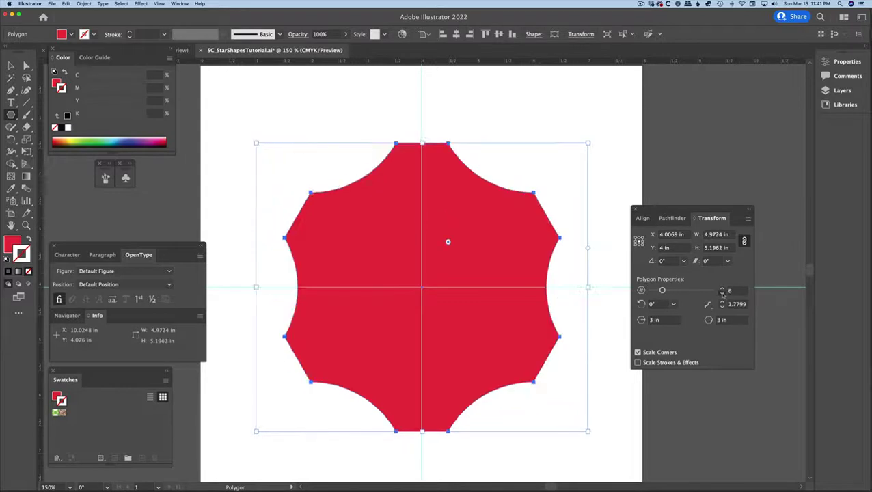
left_click(722, 294)
left_click(722, 294)
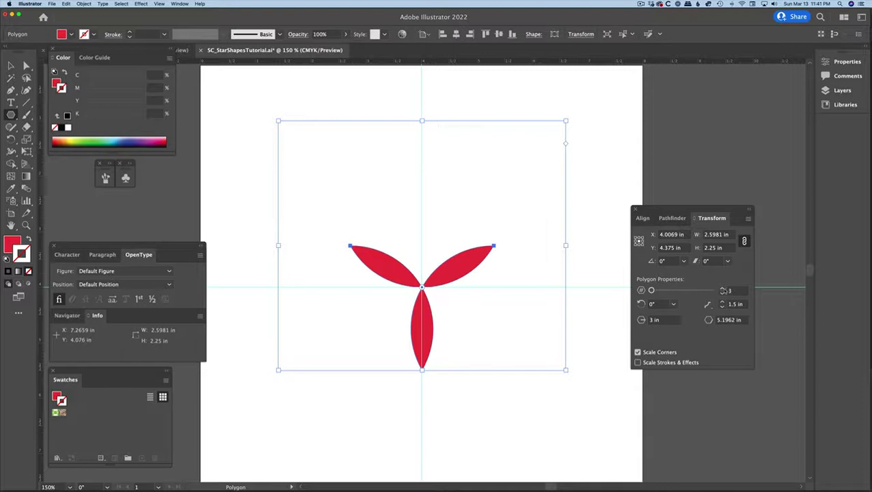
left_click(723, 288)
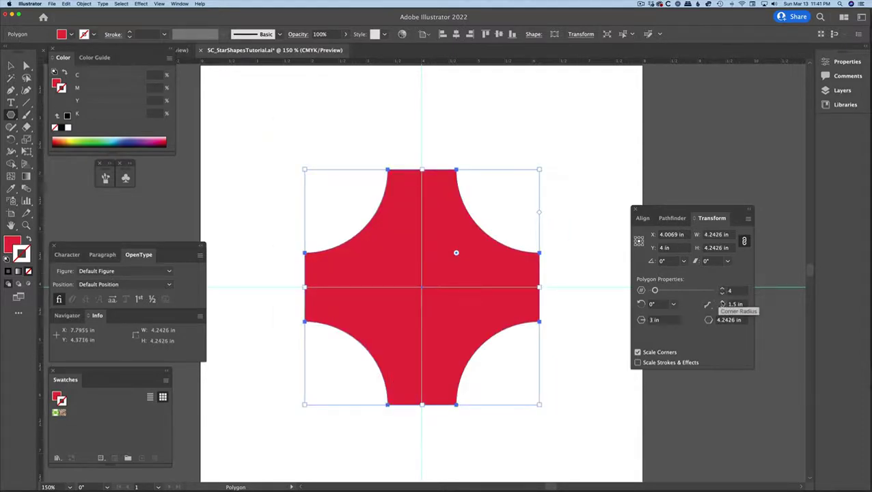
left_click(722, 302)
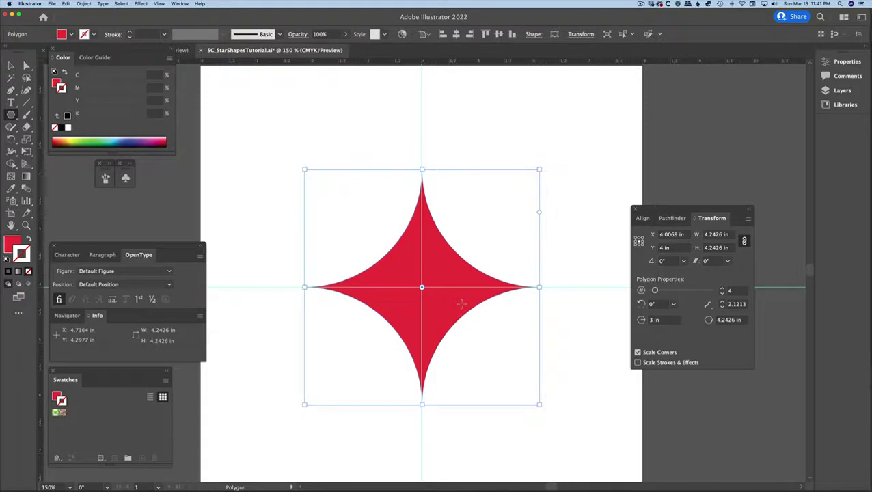